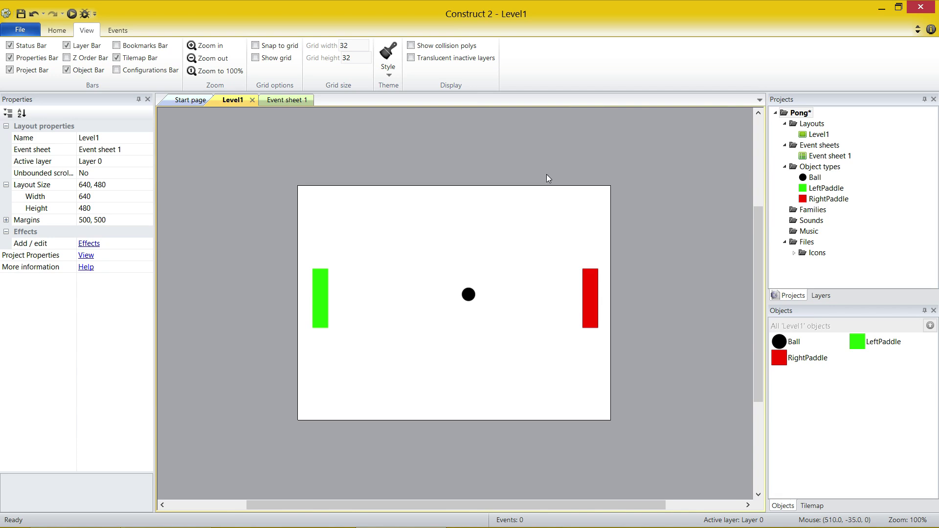
- Drag a selection box around the black ball on Level1 to select the Ball sprite
left_click_drag(500, 262, 463, 311)
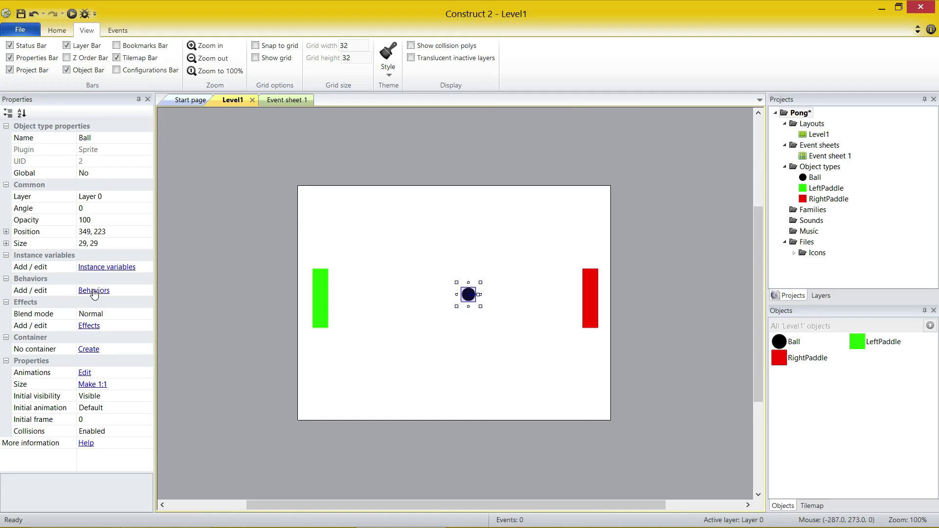
- Add the Physics behavior from the Movements category to the Ball sprite
left_click(420, 319)
left_click(471, 293)
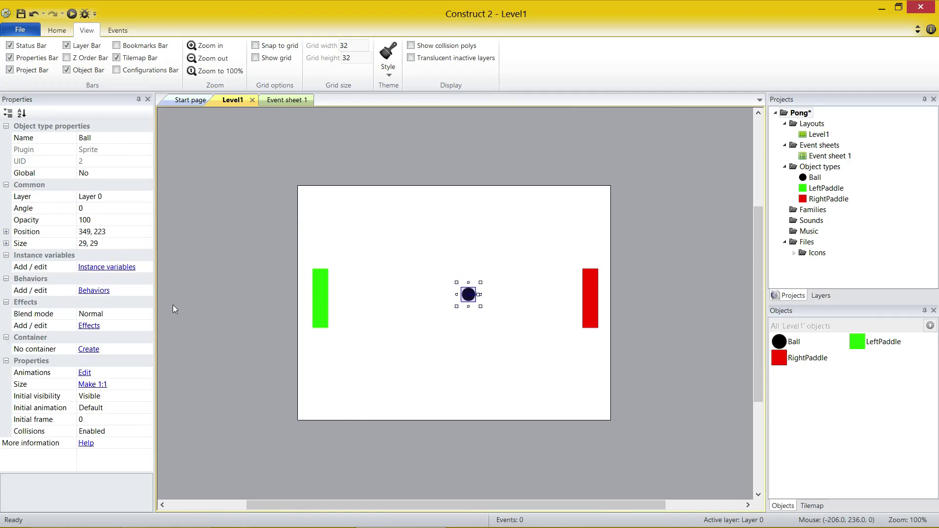
left_click(94, 291)
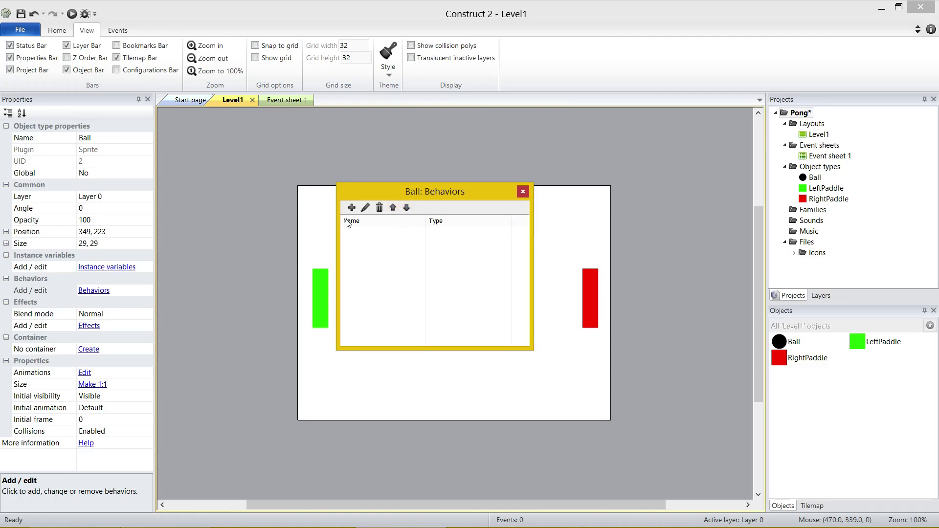
left_click(351, 208)
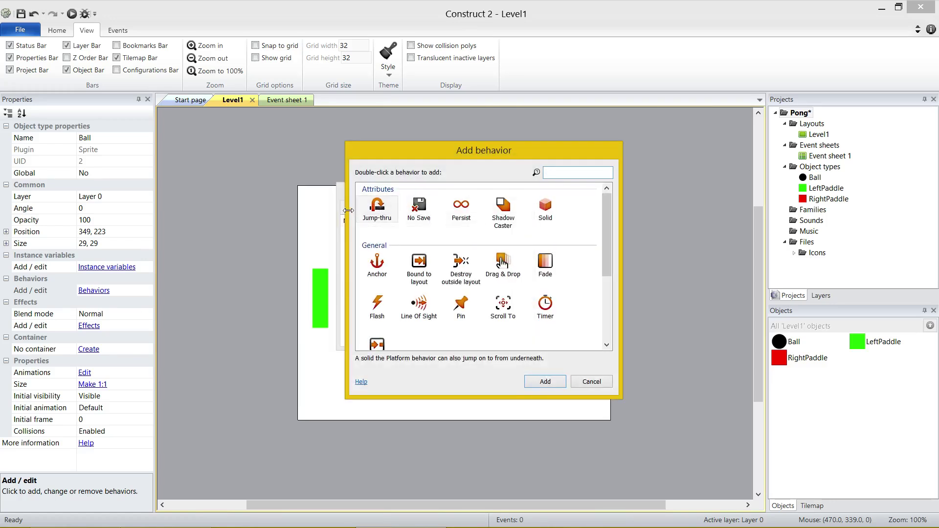
left_click_drag(607, 218, 602, 318)
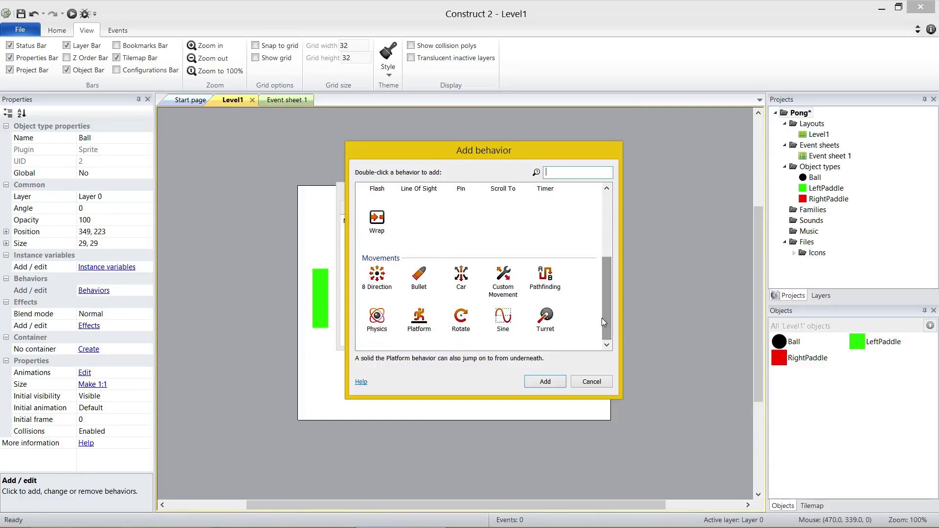
scroll(611, 303, "up", 4)
scroll(609, 266, "down", 3)
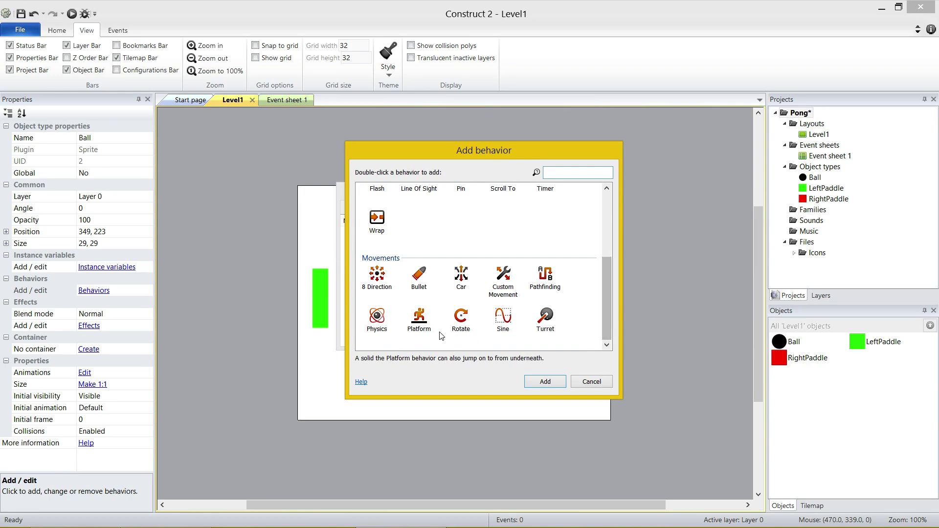
left_click(377, 318)
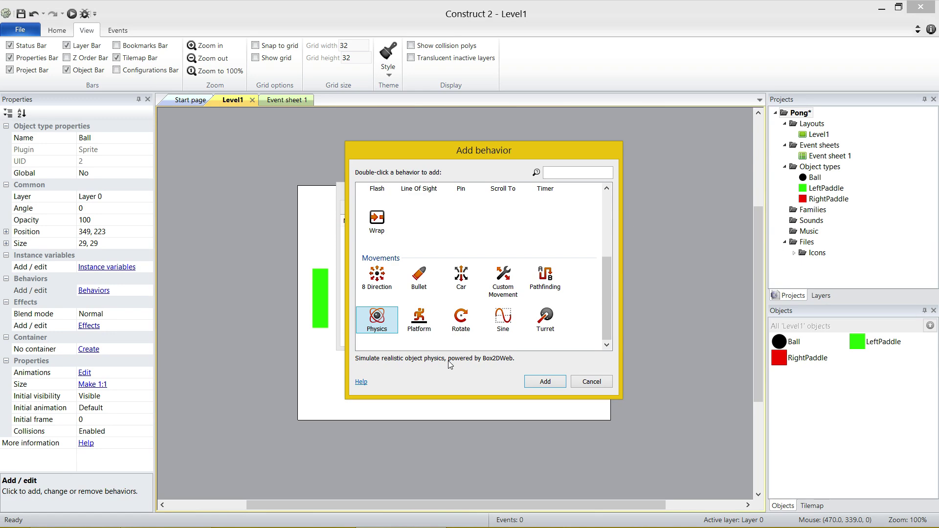
left_click(541, 384)
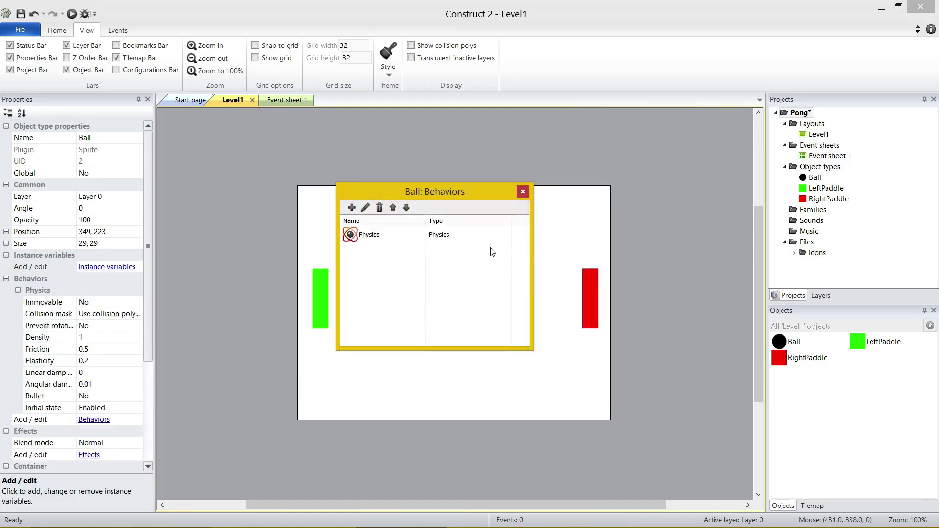
- Close the Ball's behaviors list without adding more, then review the default Physics settings
left_click(351, 208)
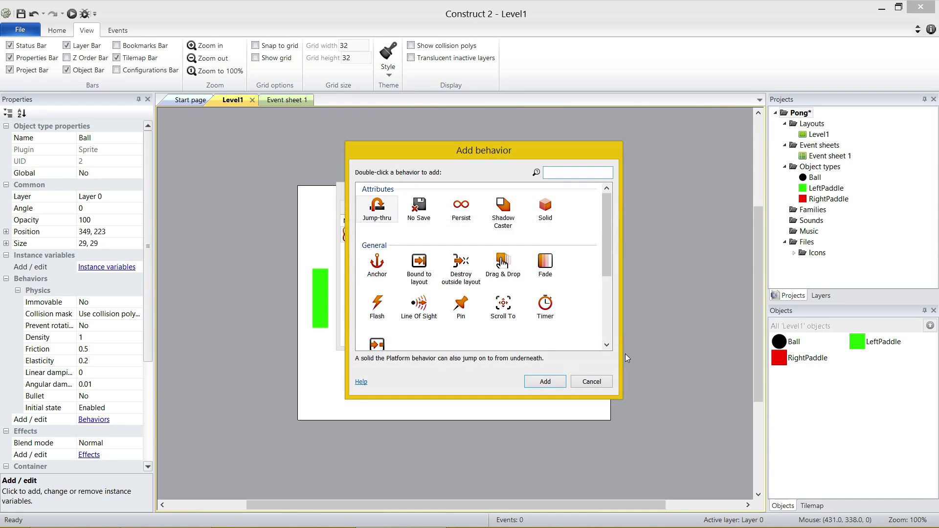
left_click(594, 385)
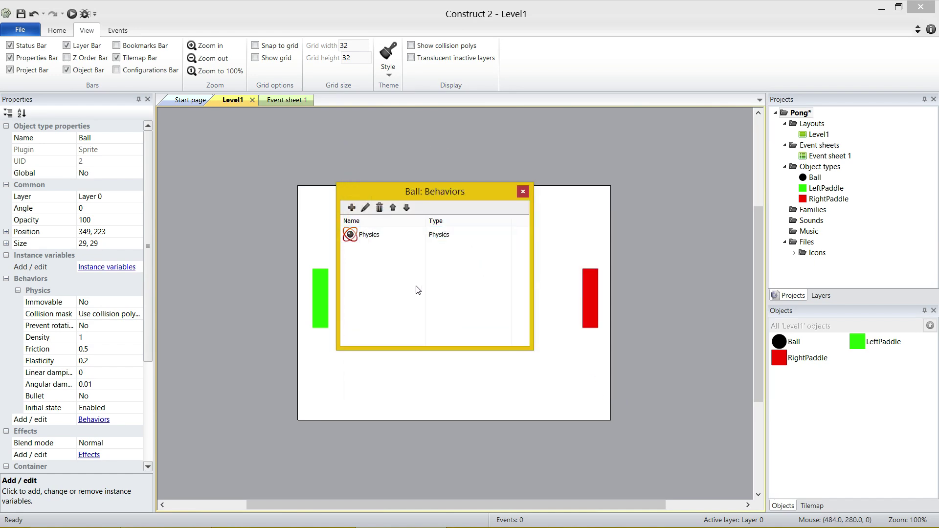
left_click(522, 192)
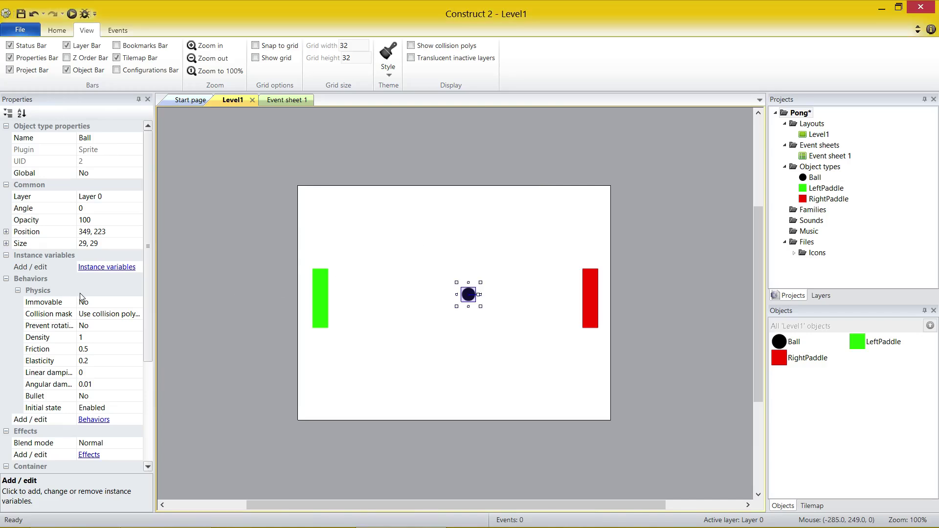
left_click(49, 290)
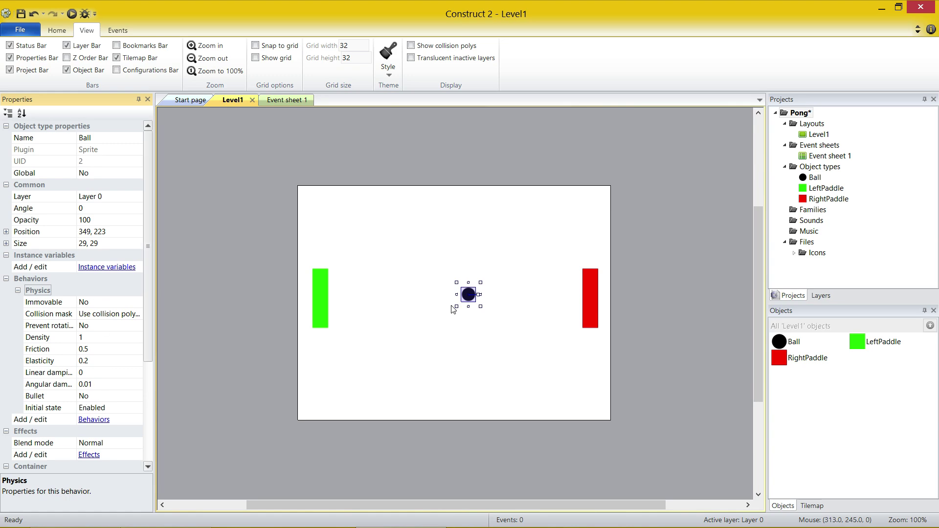
left_click(423, 302)
double_click(310, 292)
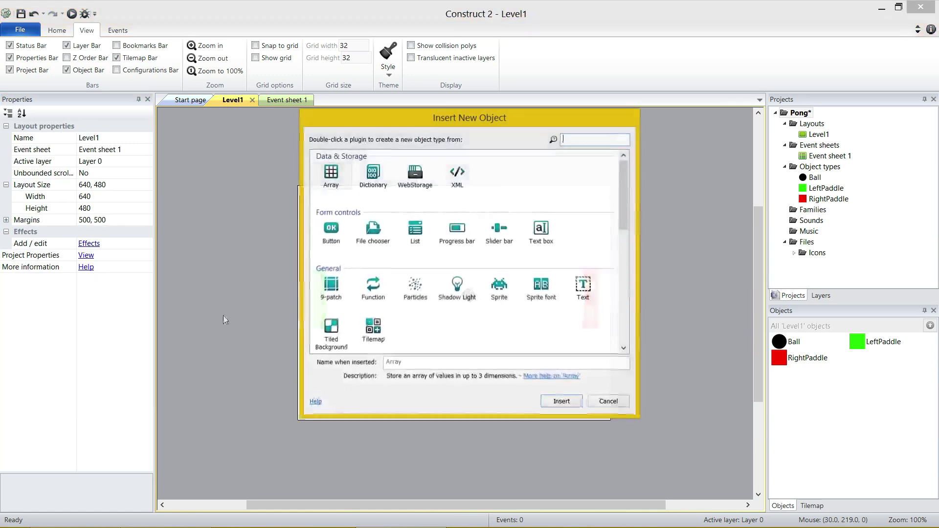
left_click(597, 400)
left_click(323, 305)
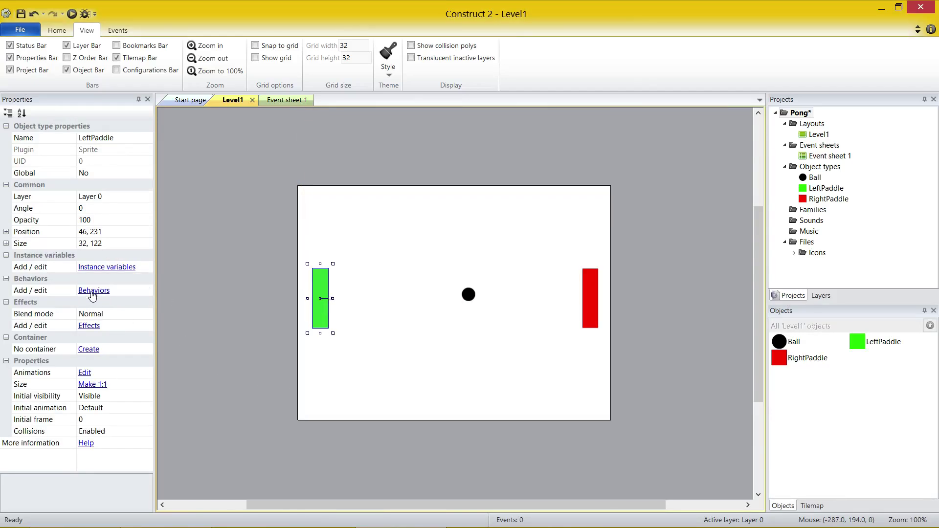
left_click(469, 295)
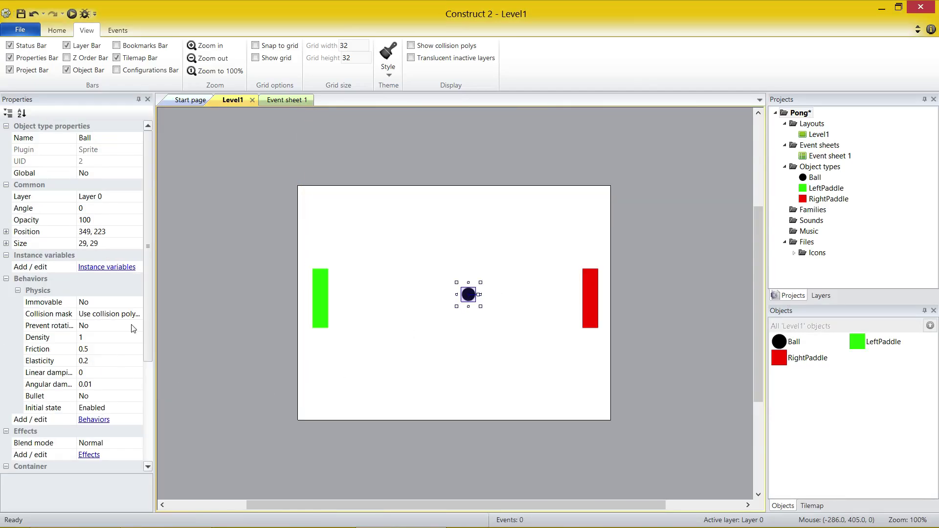
left_click_drag(145, 274, 146, 309)
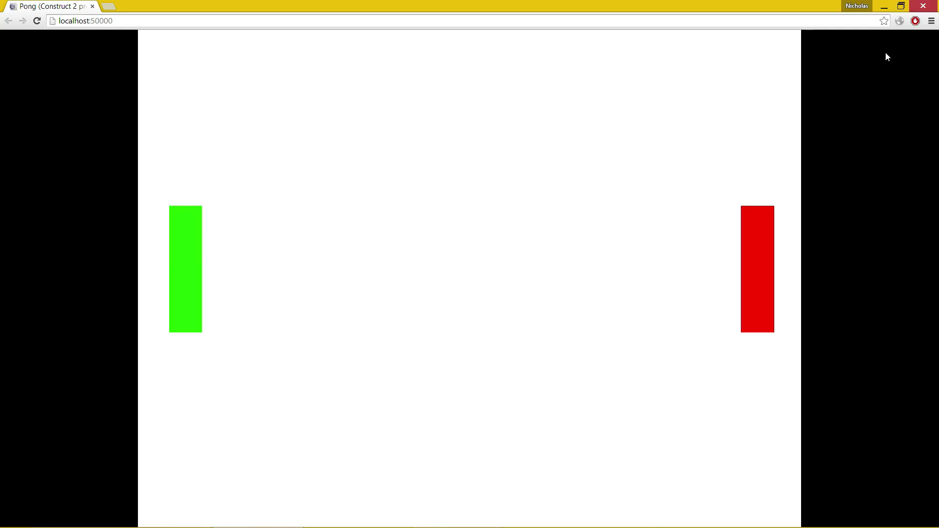
- Close the Chrome game preview window to return to the Level1 layout
left_click(923, 6)
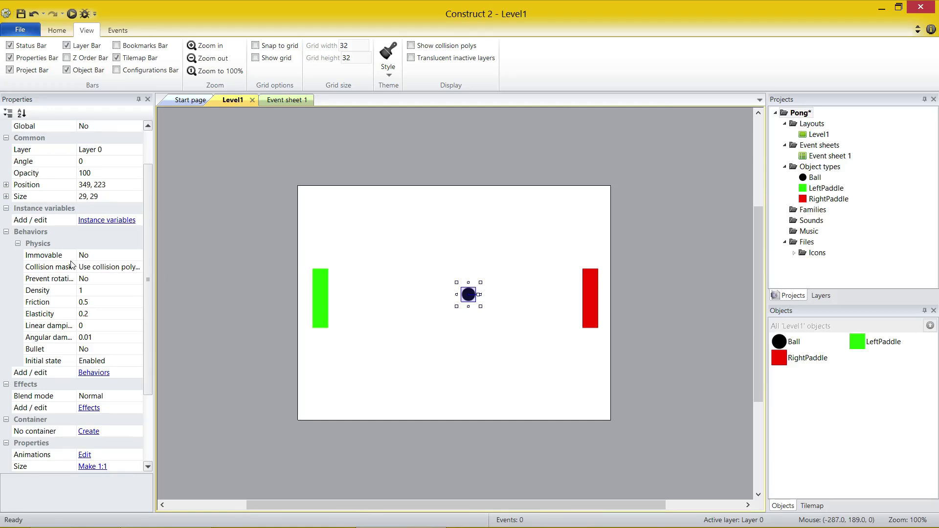
- Set the Ball's Physics collision mask to Circle and friction to 0
left_click(47, 268)
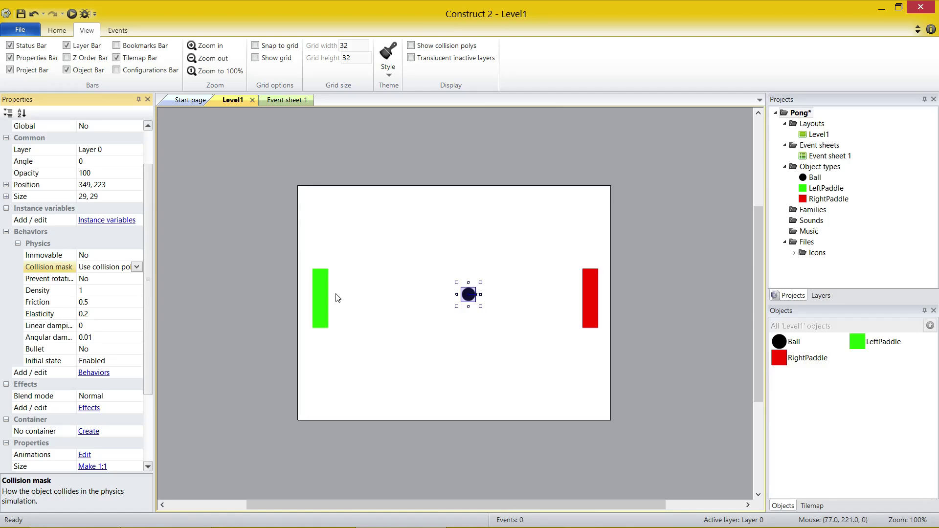
left_click(136, 267)
left_click(96, 298)
left_click(96, 302)
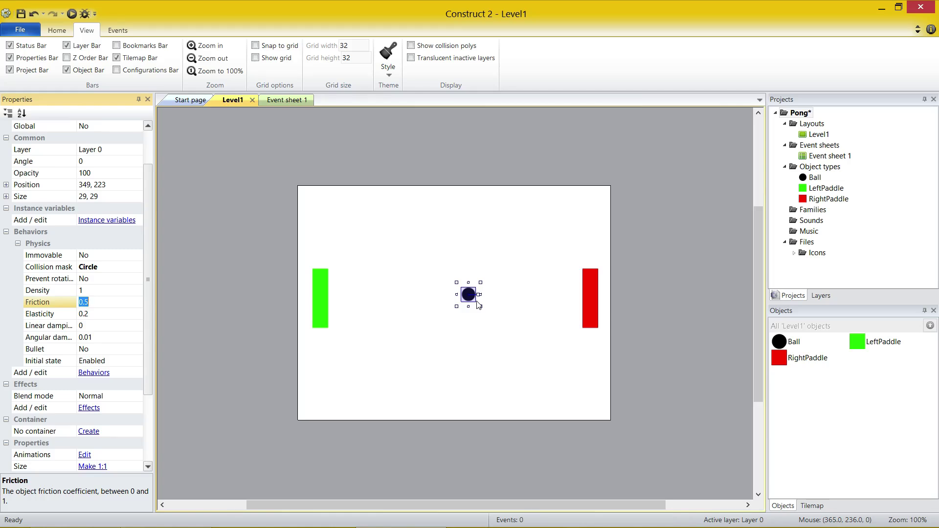
type("0.")
key("Return")
- Set the Ball's Physics elasticity to 1 and angular damping to 0
left_click(111, 316)
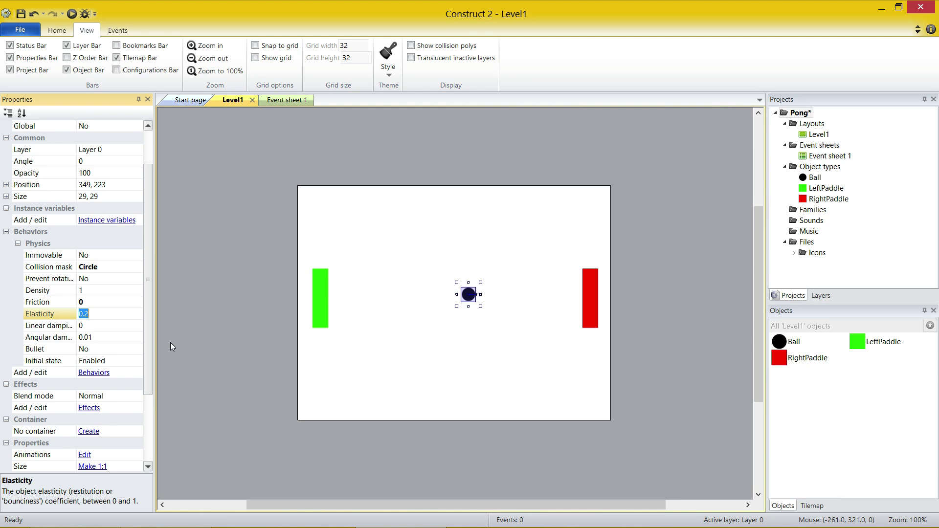
type("1")
key("Return")
left_click(118, 336)
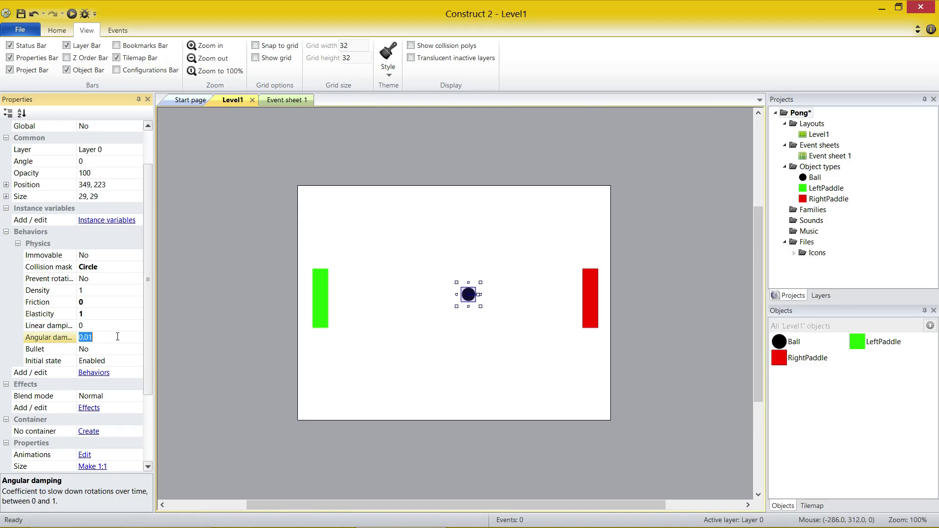
type("0")
key("Return")
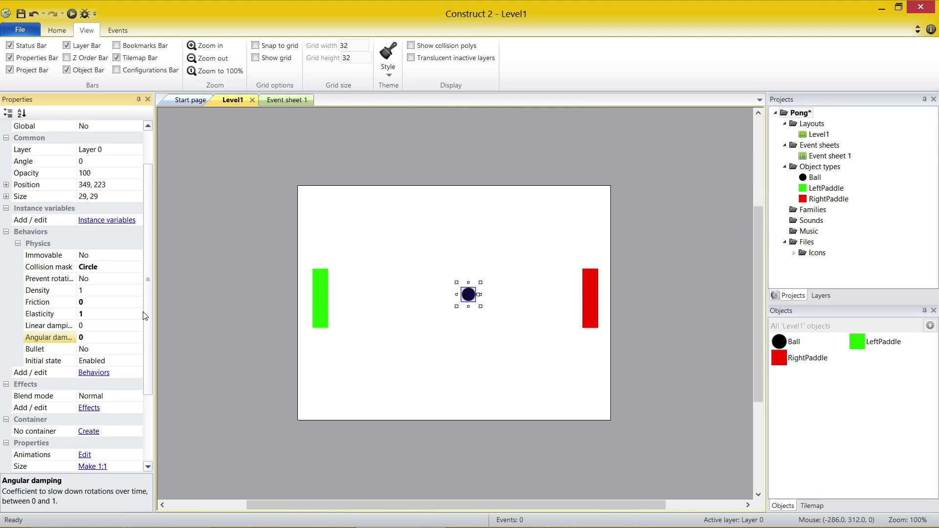
left_click(494, 259)
left_click(468, 294)
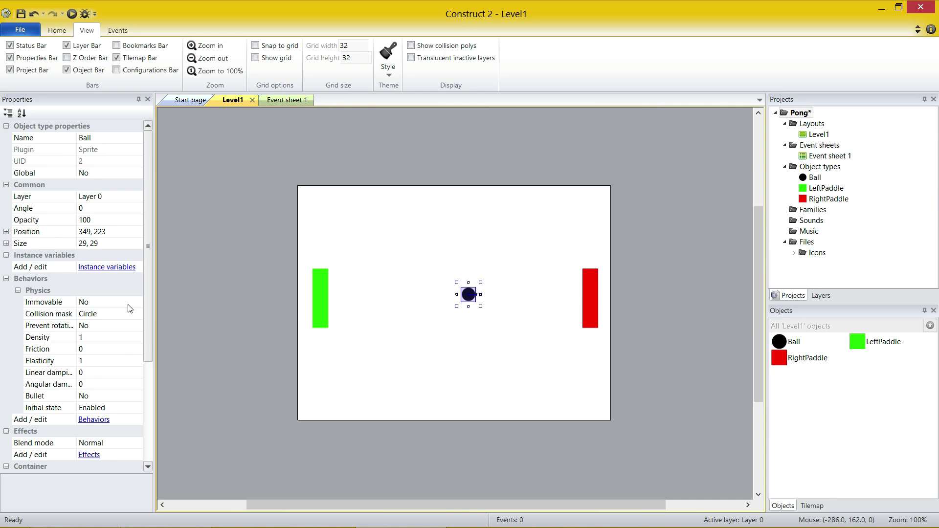
left_click(72, 14)
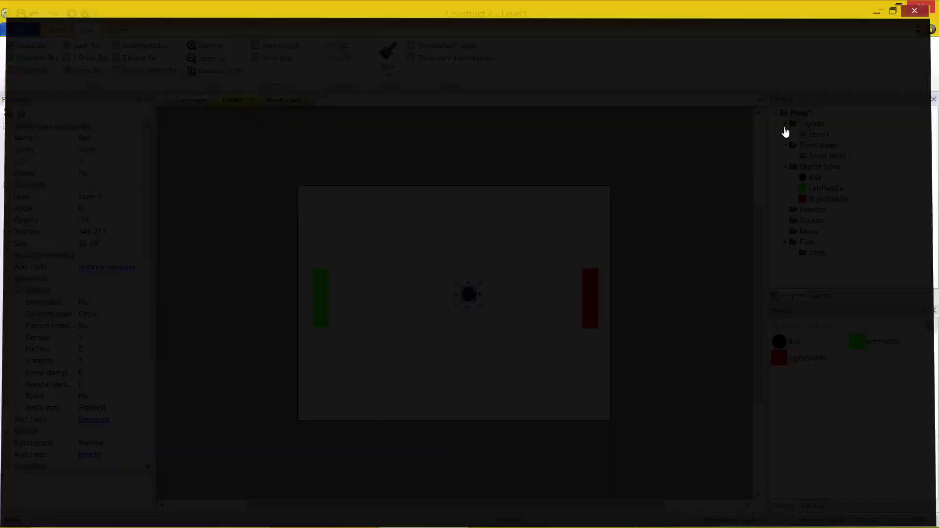
left_click(533, 306)
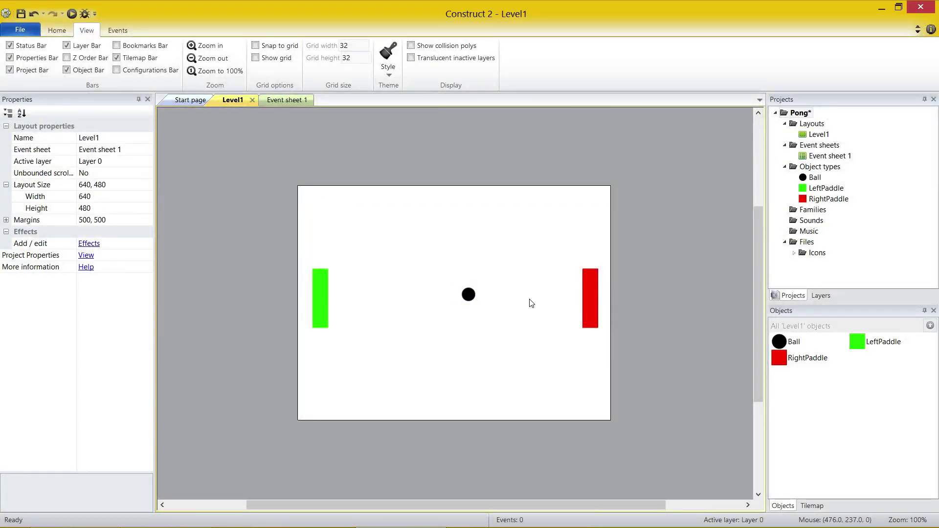
left_click(468, 294)
left_click(311, 406)
left_click(467, 299)
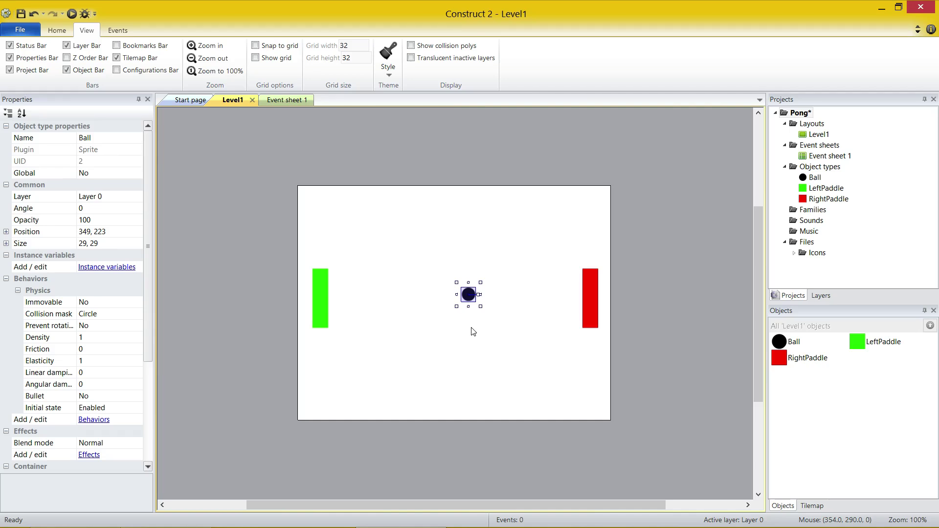
- Add a Bound to layout behavior to the Ball
left_click(89, 421)
left_click(361, 206)
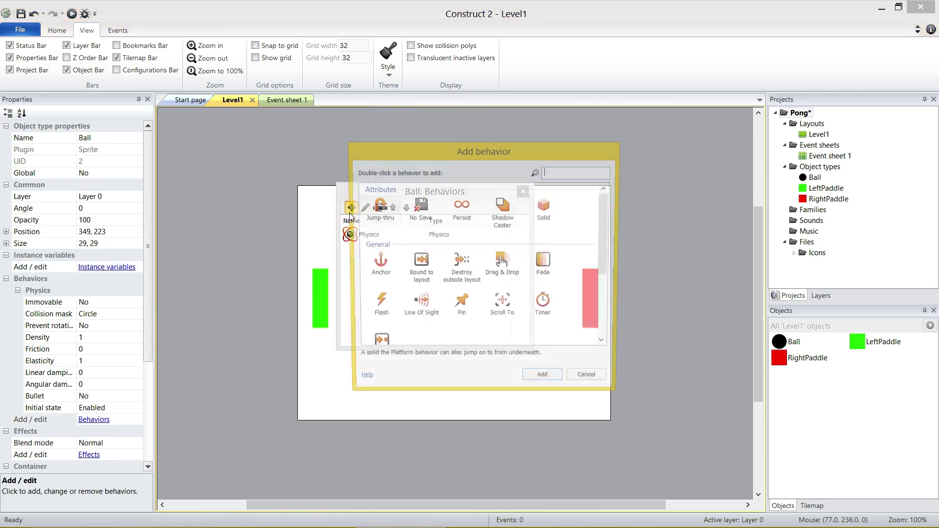
left_click(419, 267)
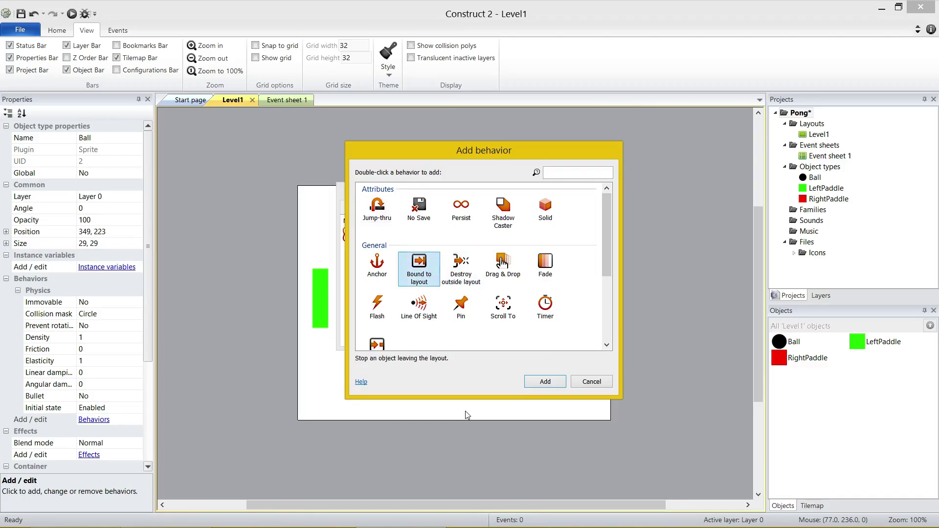
left_click(545, 382)
left_click(529, 194)
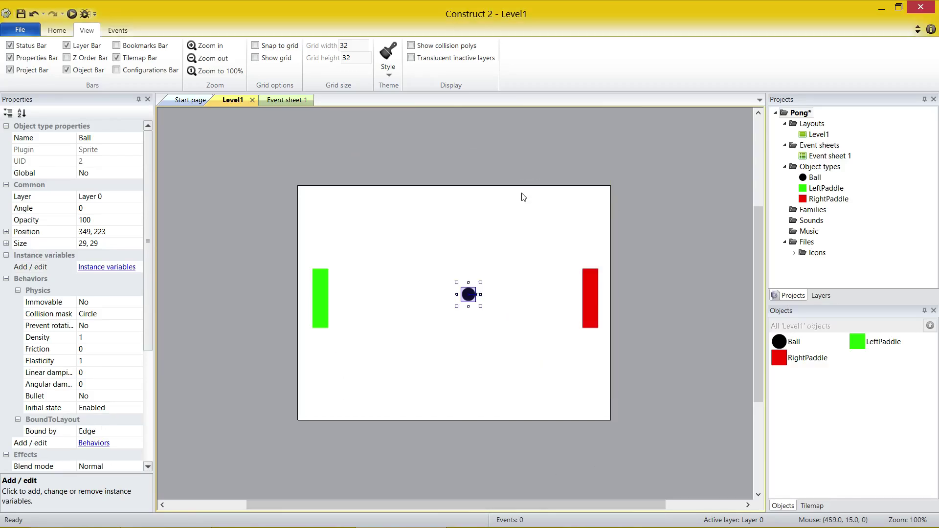
- Keep Bound by on Edge and run the game in a debug preview
left_click(49, 433)
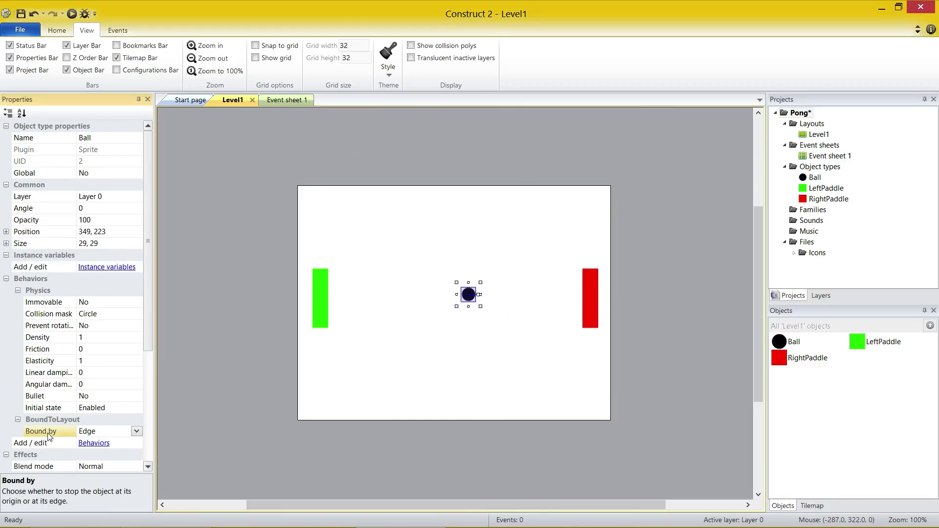
left_click(136, 431)
left_click(77, 453)
left_click(367, 247)
left_click(84, 13)
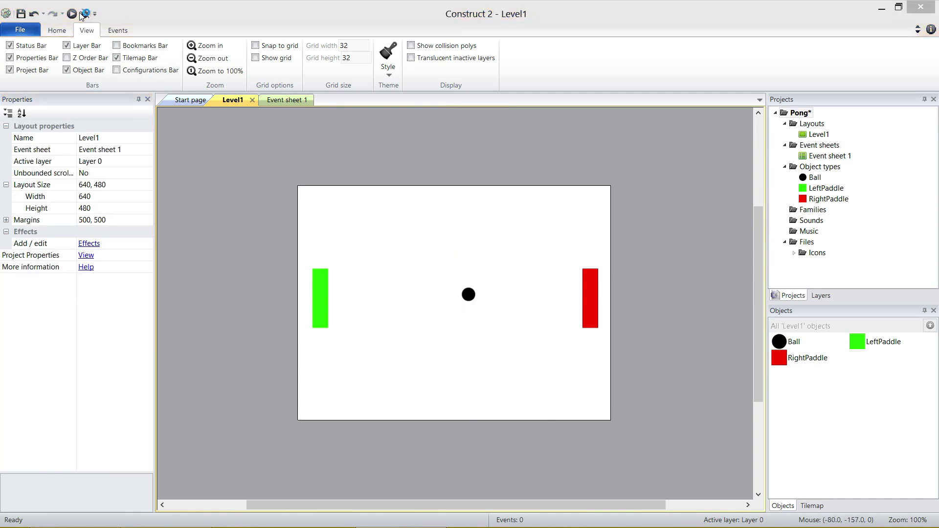
key("alt+Tab")
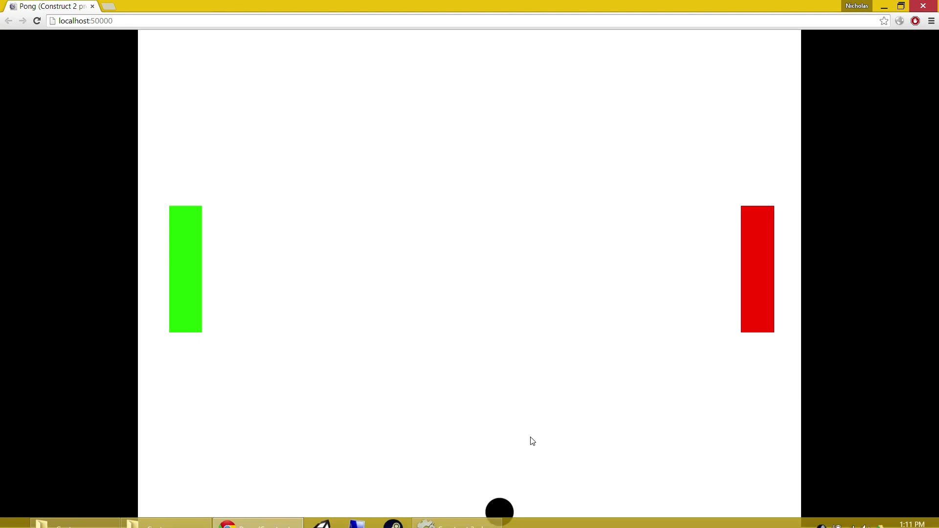
- Close the preview and delete the Ball's BoundToLayout behavior, confirming the removal
left_click(925, 5)
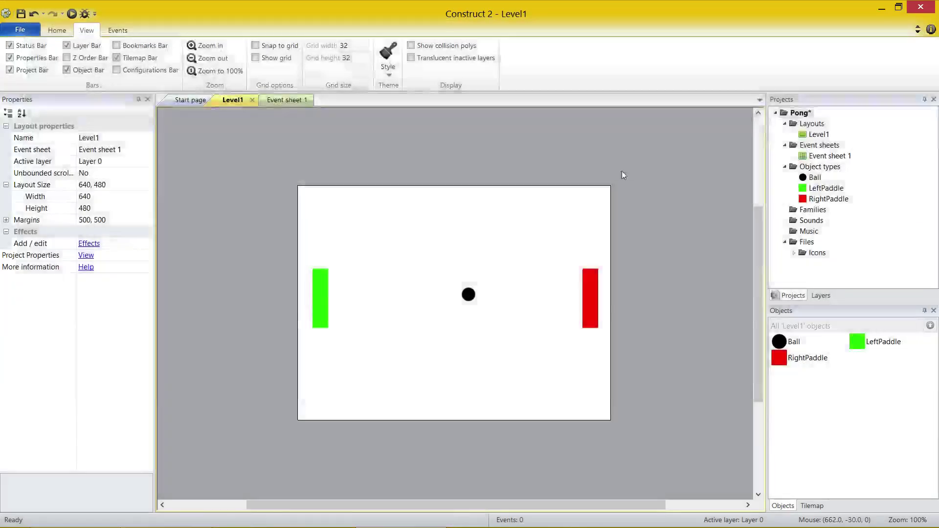
left_click(468, 294)
left_click(94, 443)
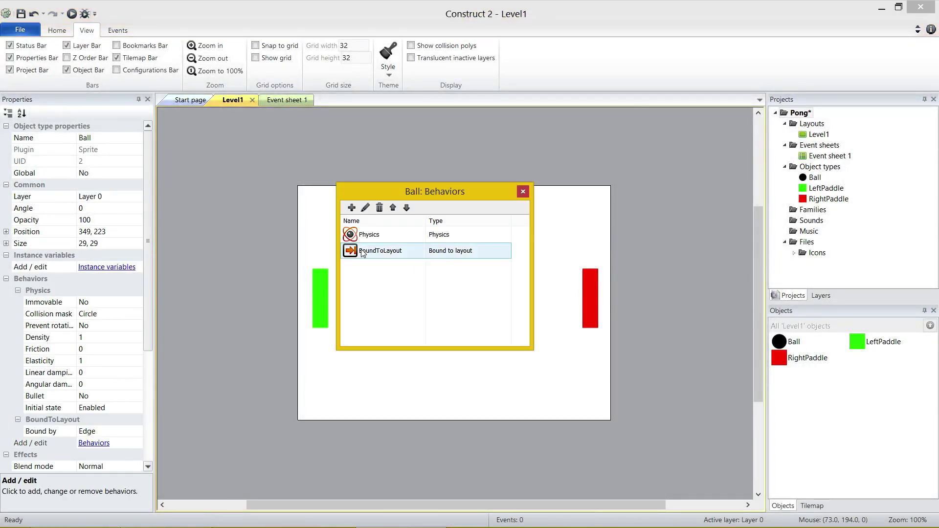
left_click(416, 245)
left_click(380, 207)
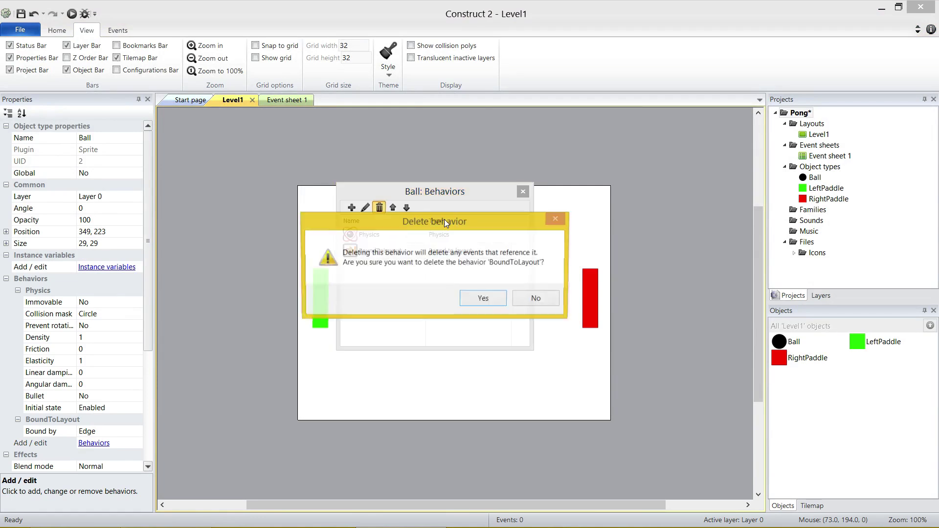
left_click(491, 302)
left_click(523, 191)
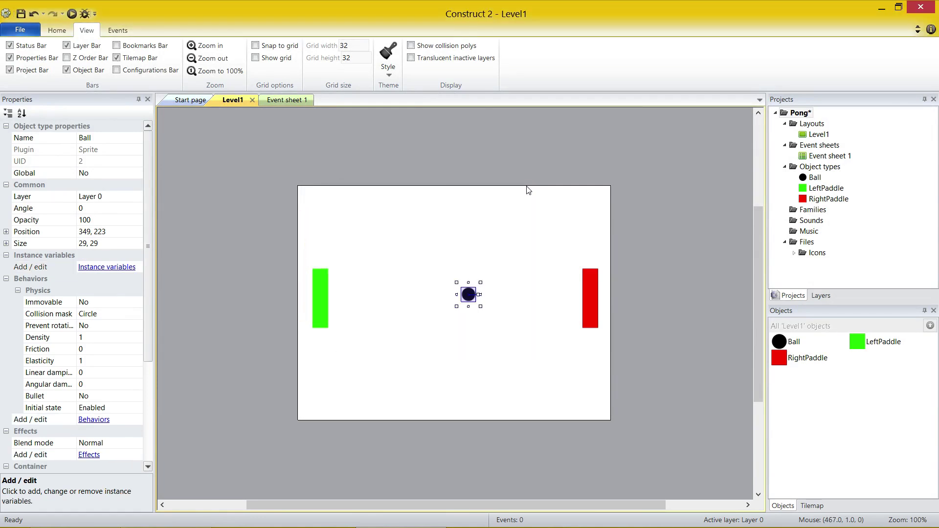
left_click(530, 244)
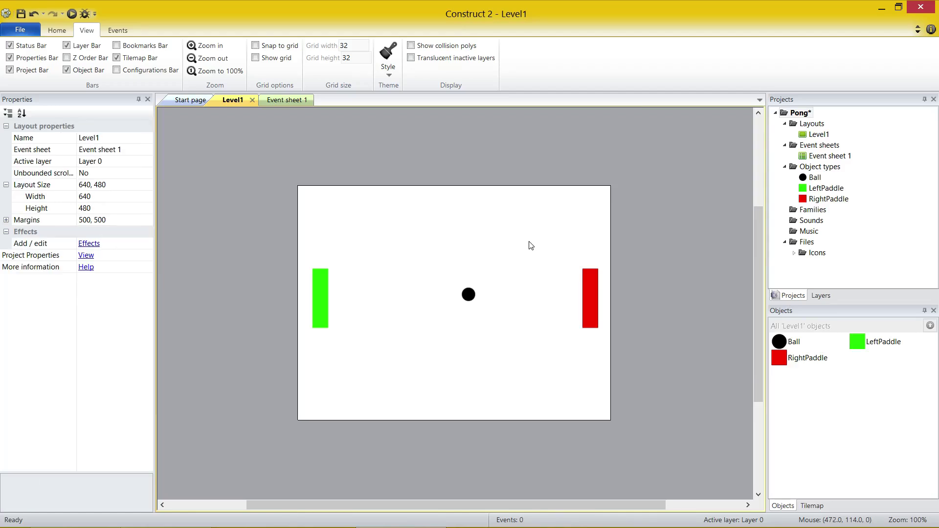